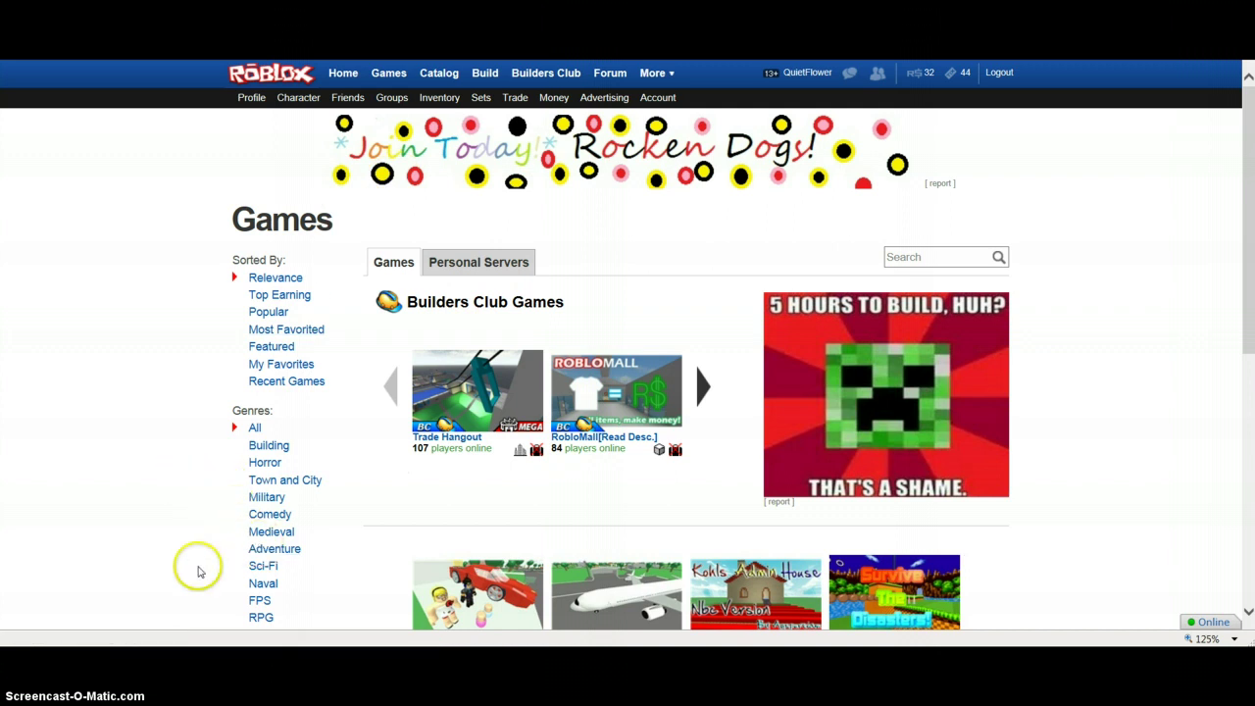
Step: Launch ROBLOX Studio 2013 from the Start menu
key("super")
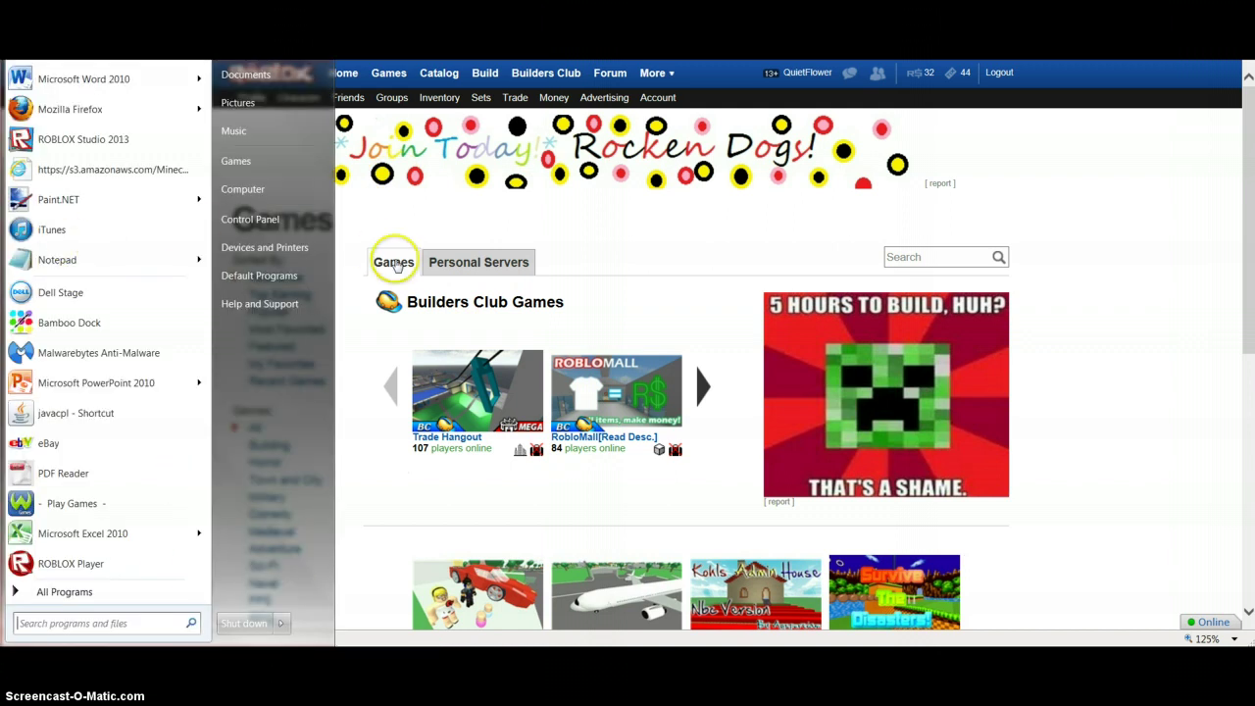
left_click(395, 219)
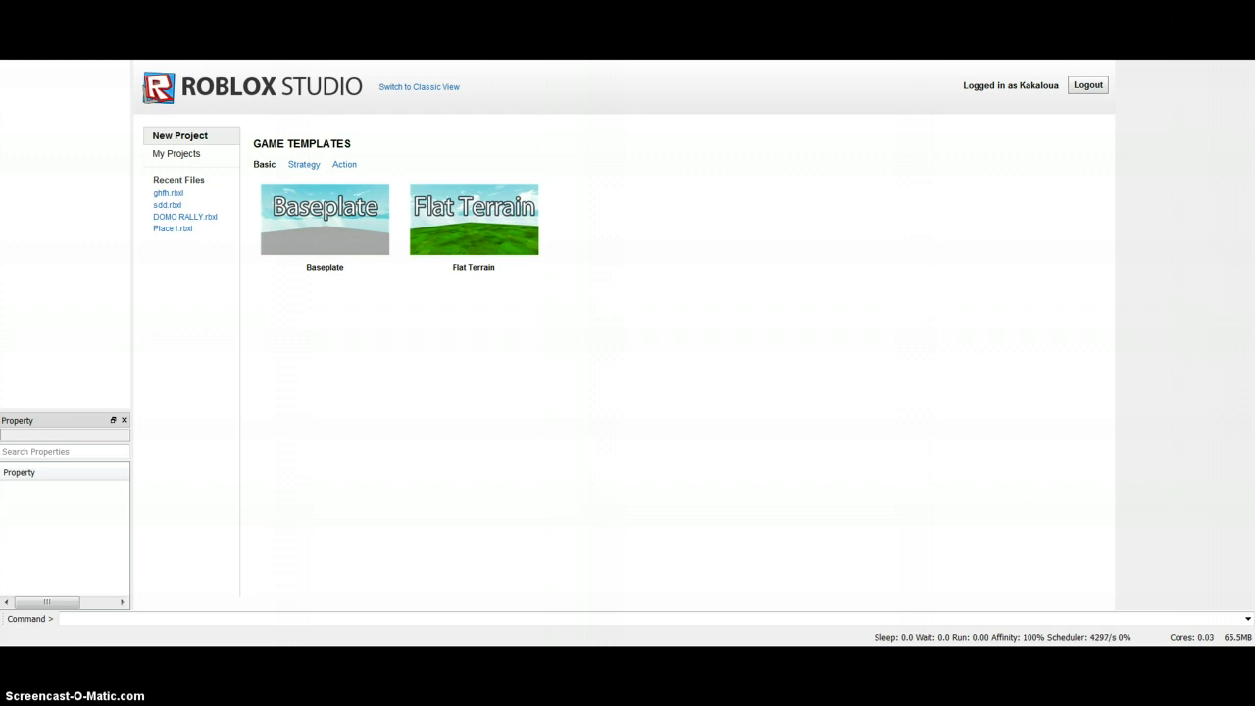
Step: Open Settings on the Task Scheduler category, accept the warning, and scroll to Configuration
key("alt+t")
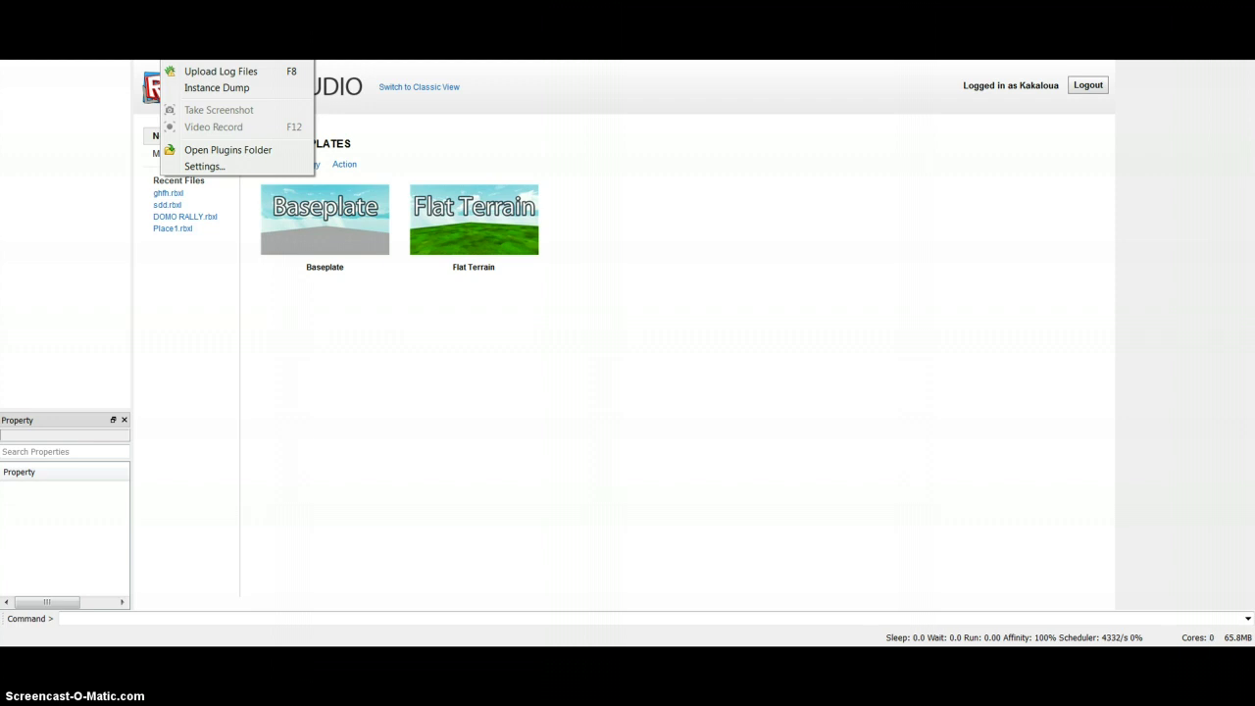
left_click(225, 167)
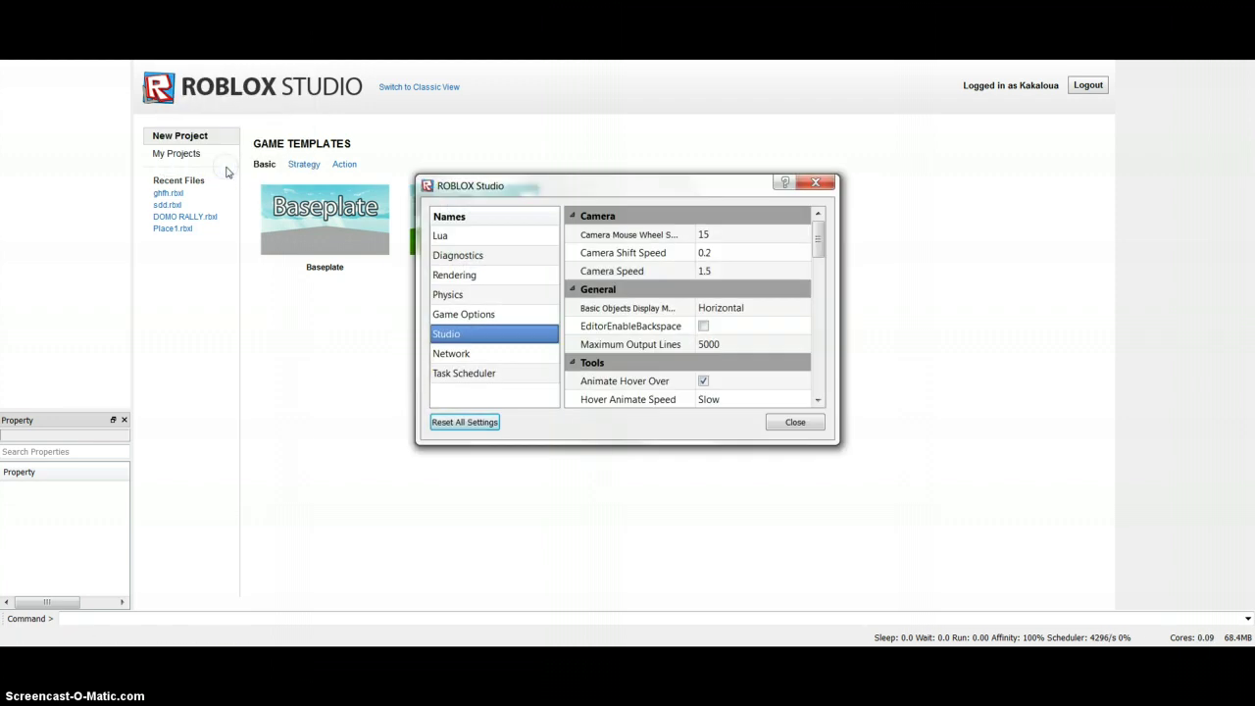
left_click(459, 376)
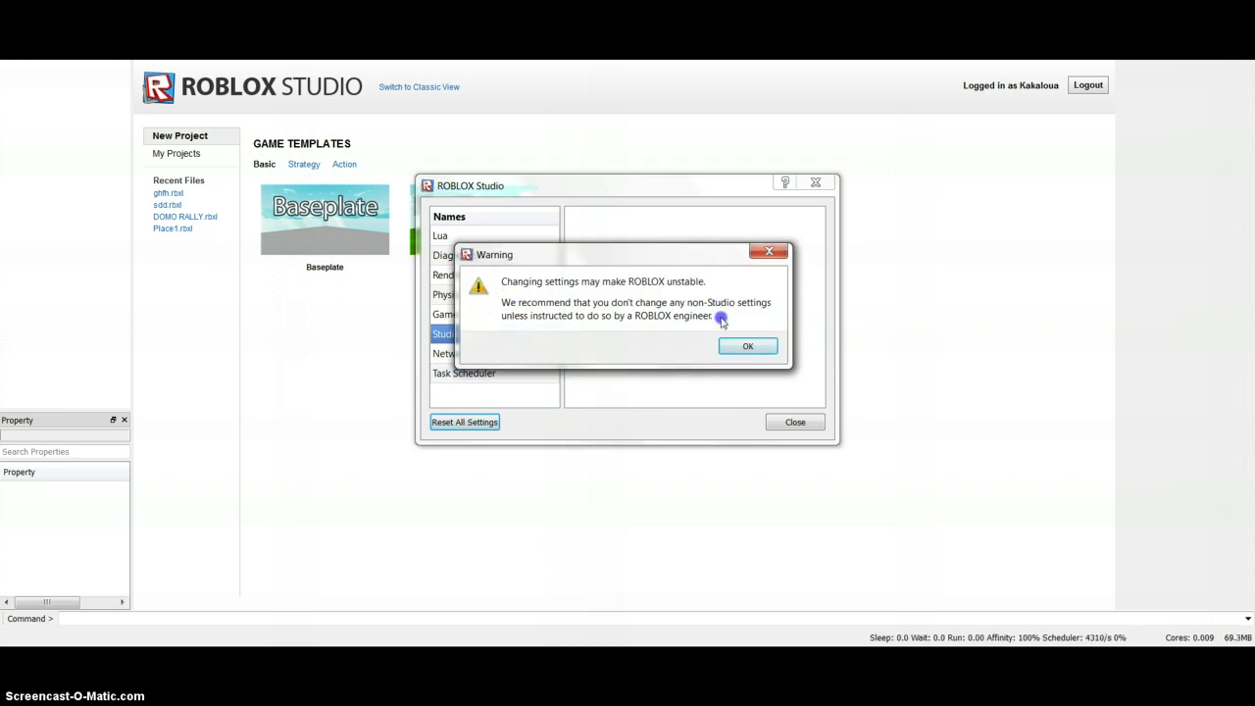
left_click(747, 347)
scroll(748, 346, "down", 3)
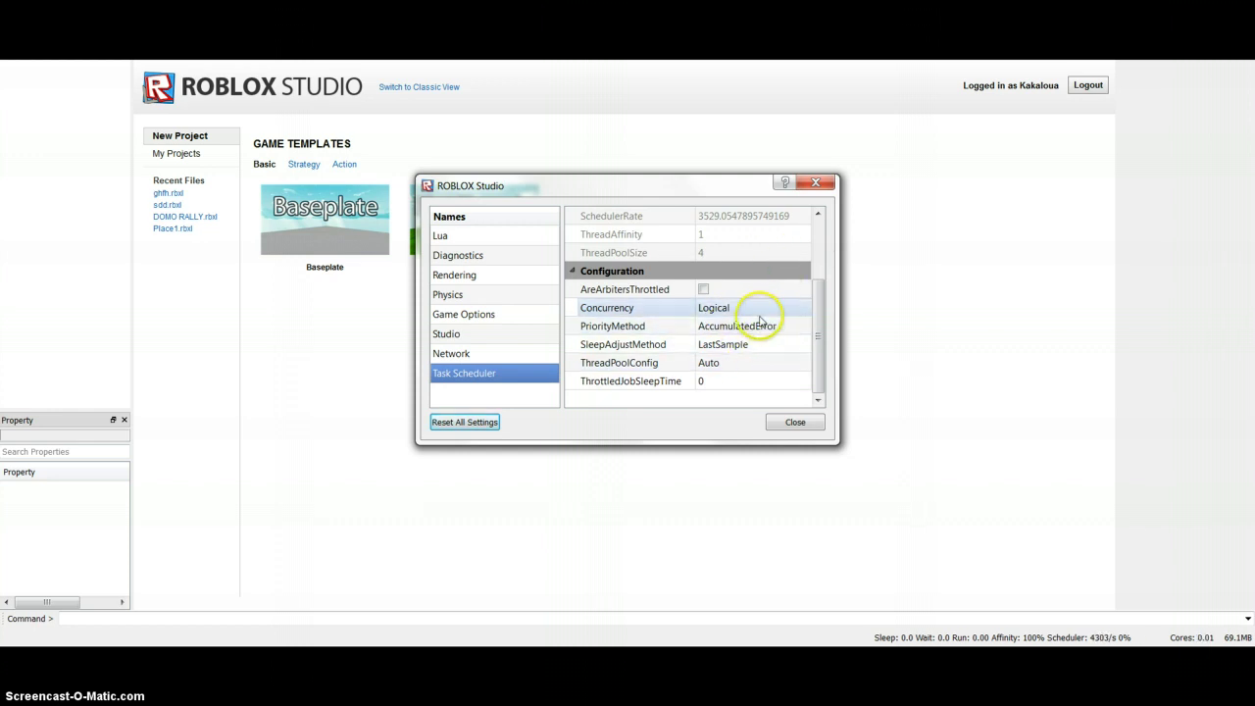
Step: Set SleepAdjustMethod to LastSample and enter 0 for ThrottledJobSleepTime
left_click(779, 342)
left_click(779, 343)
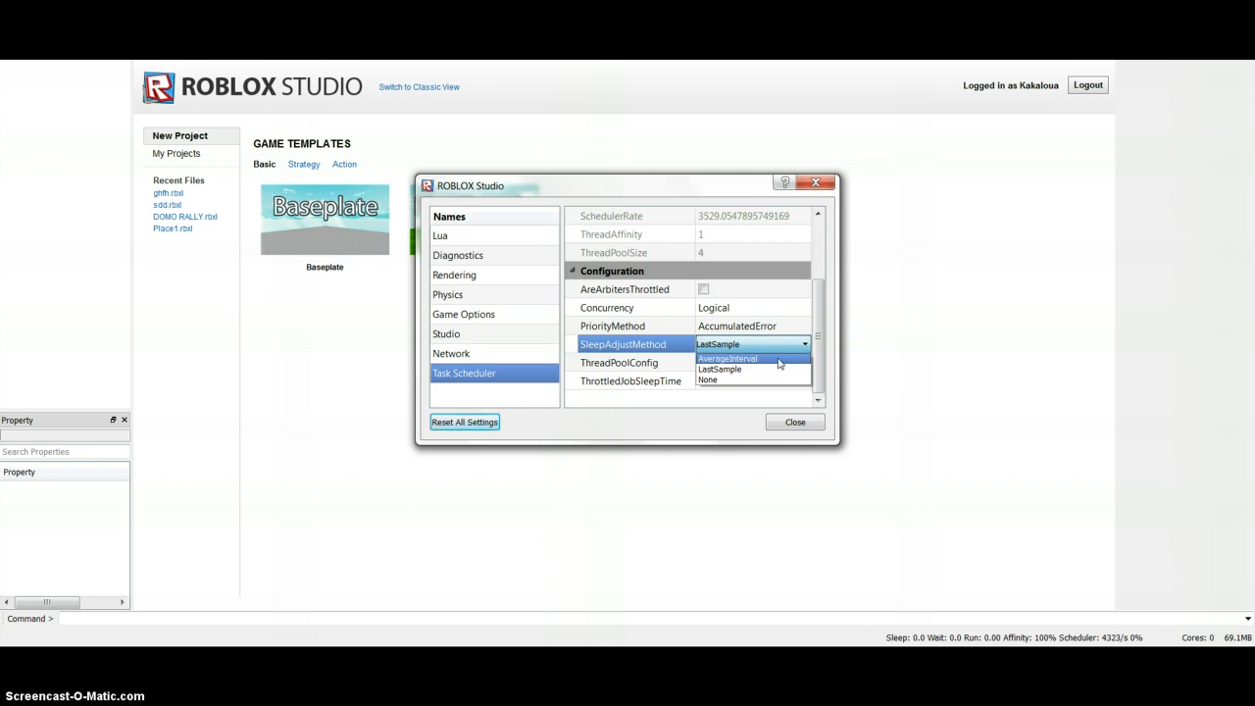
left_click(734, 379)
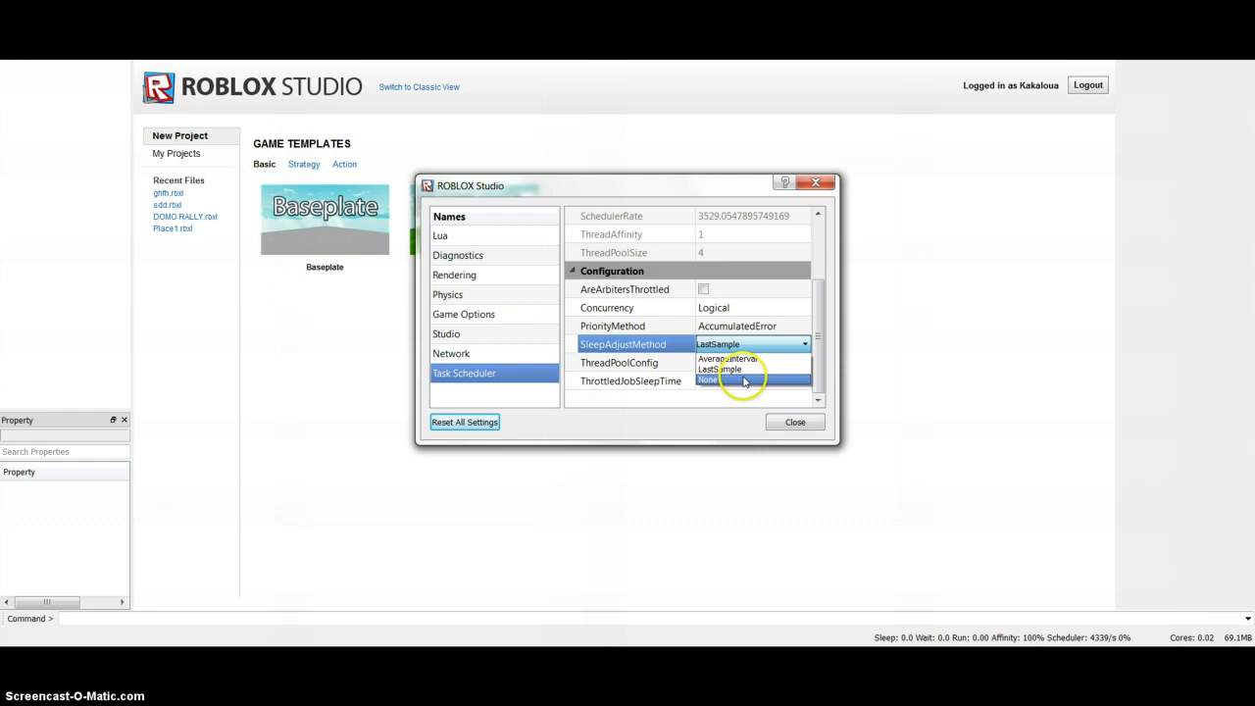
left_click(706, 390)
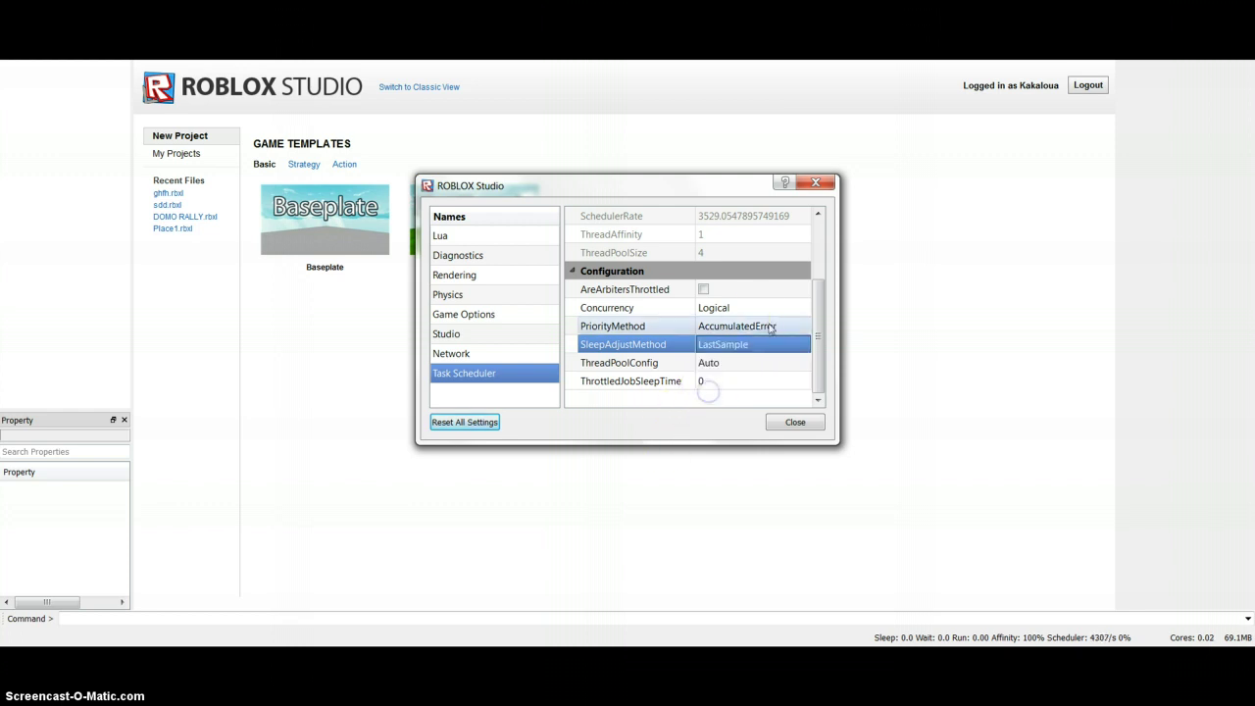
left_click(714, 384)
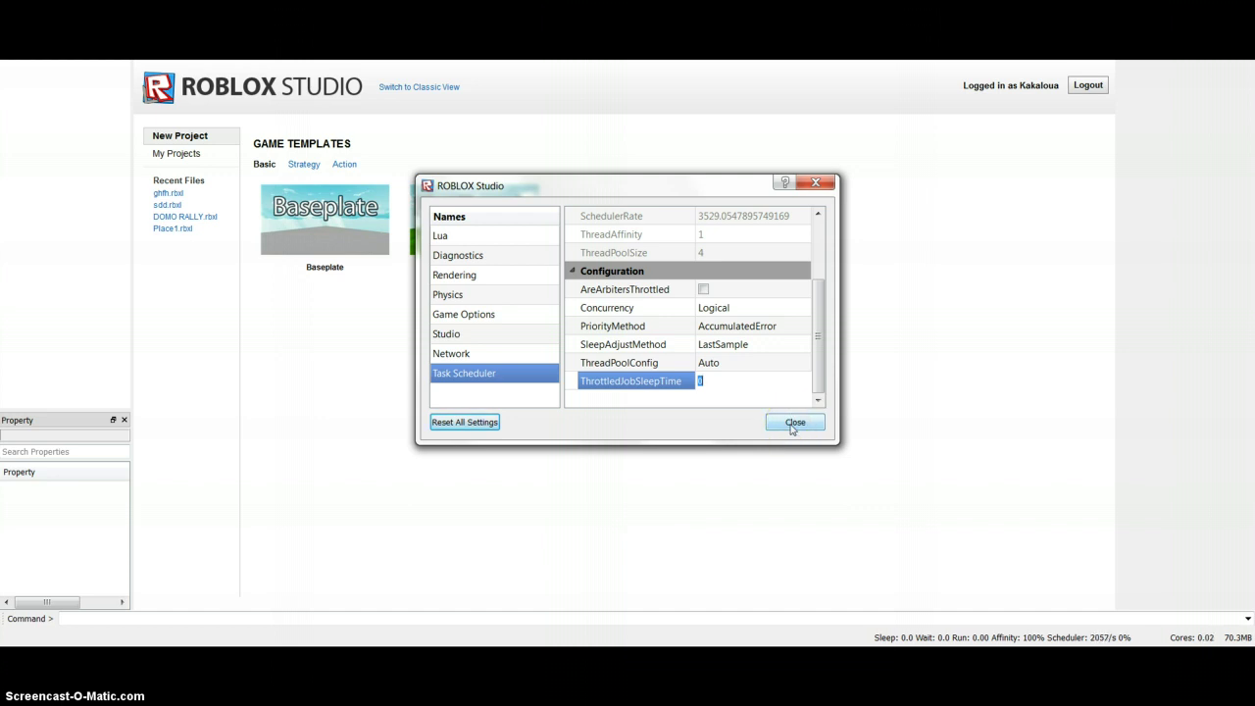
Step: Close the settings window, saving the changes and acknowledging the restart notice
left_click(792, 428)
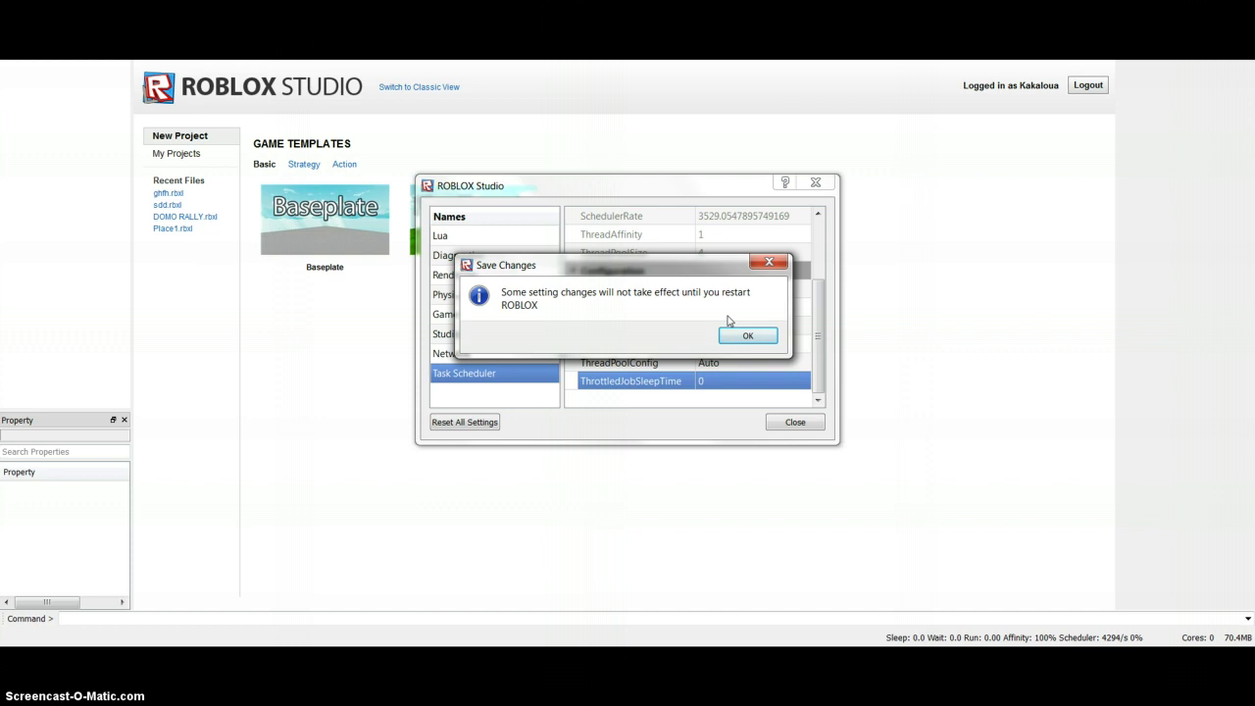
left_click(742, 336)
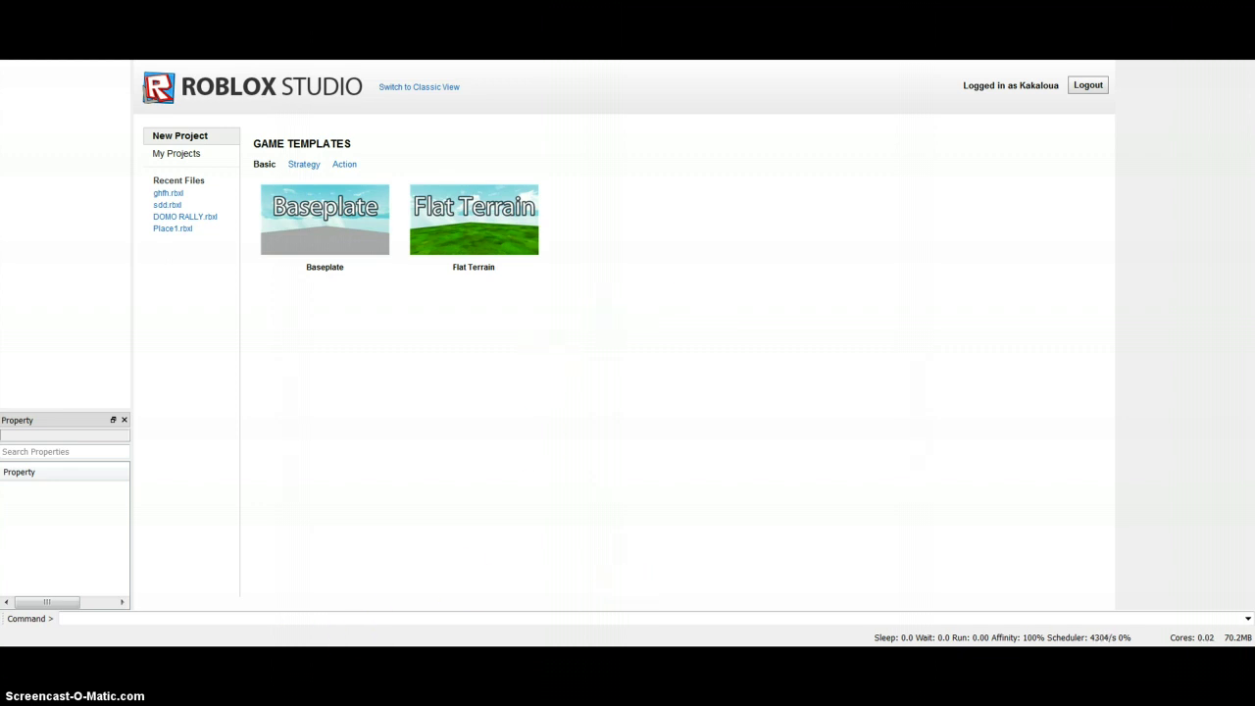
Step: Switch to the browser from the taskbar and open the Roblox Home page
right_click(547, 645)
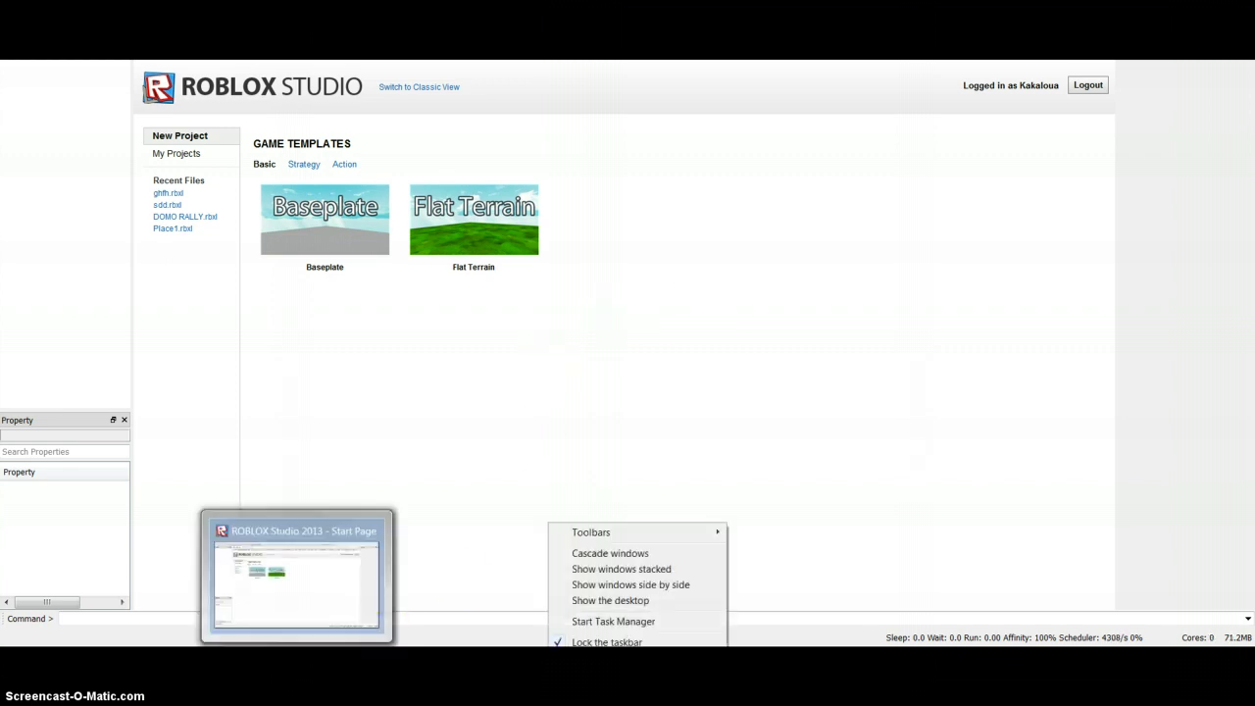
left_click(482, 566)
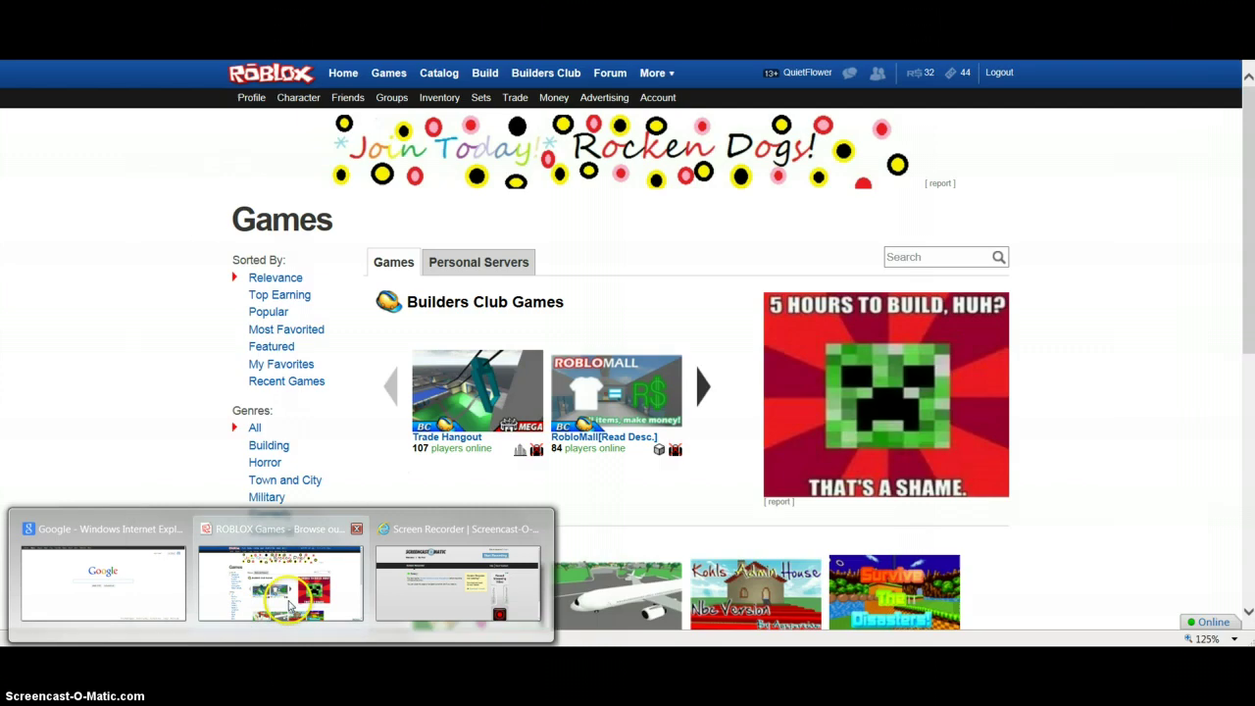
left_click(315, 588)
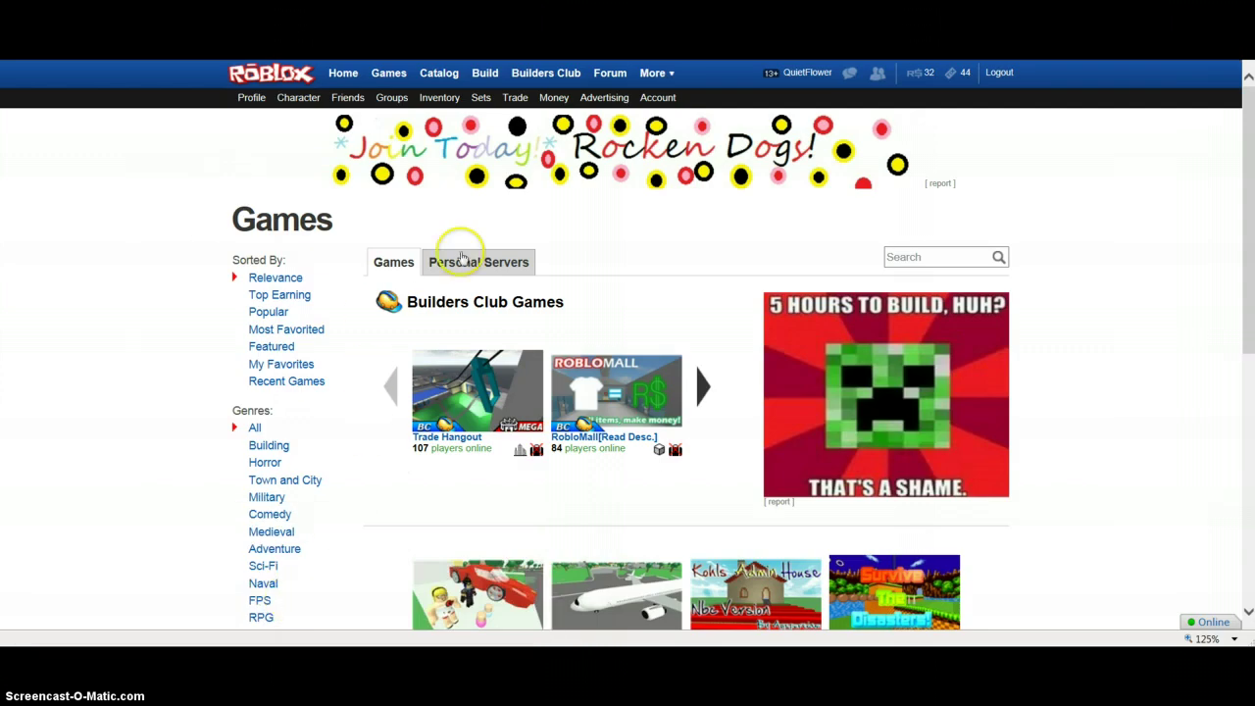
left_click(345, 78)
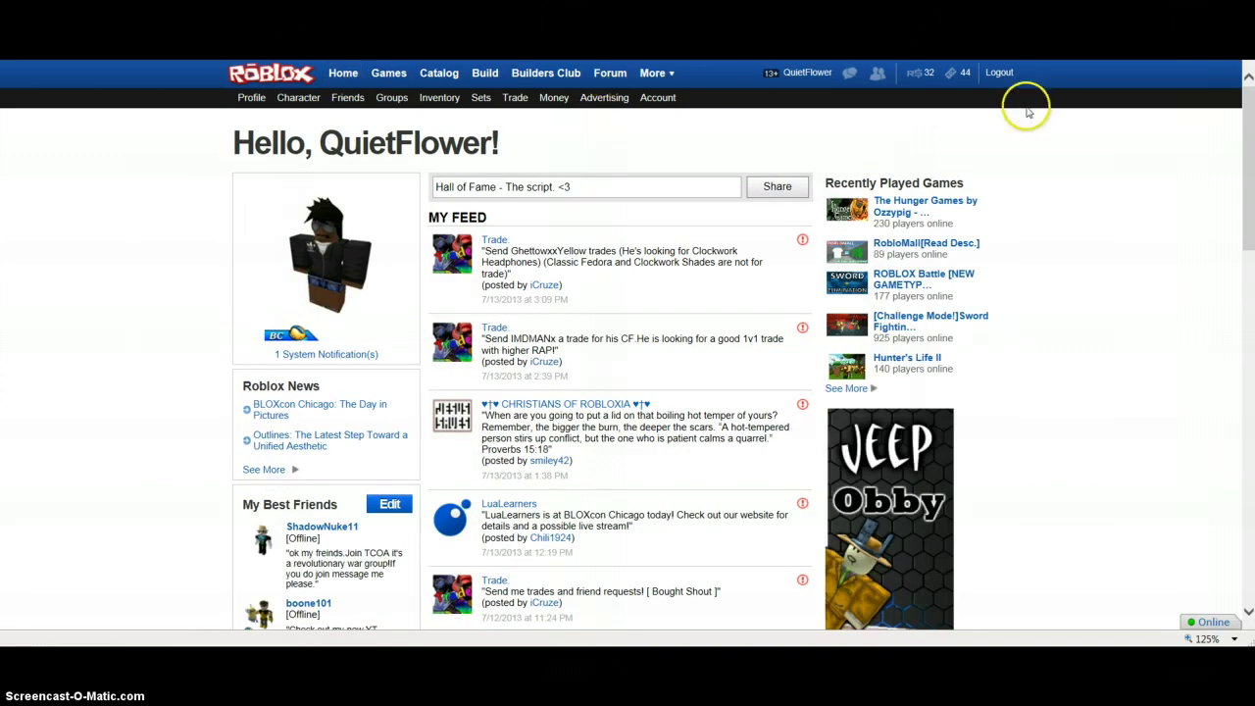